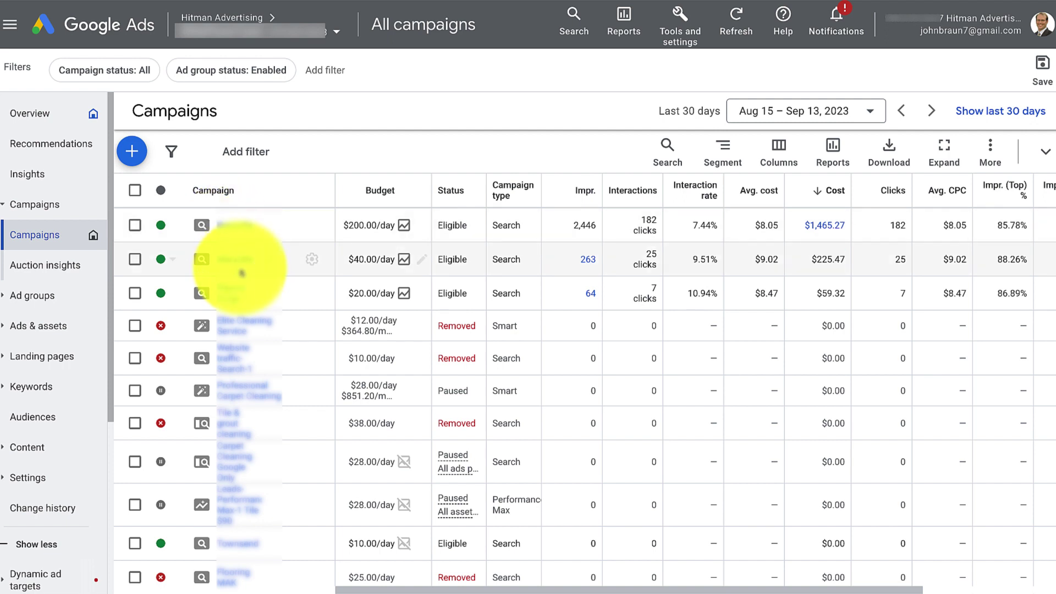
Filter the campaign list to Enabled and Paused statuses so removed campaigns are hidden
left_click(112, 70)
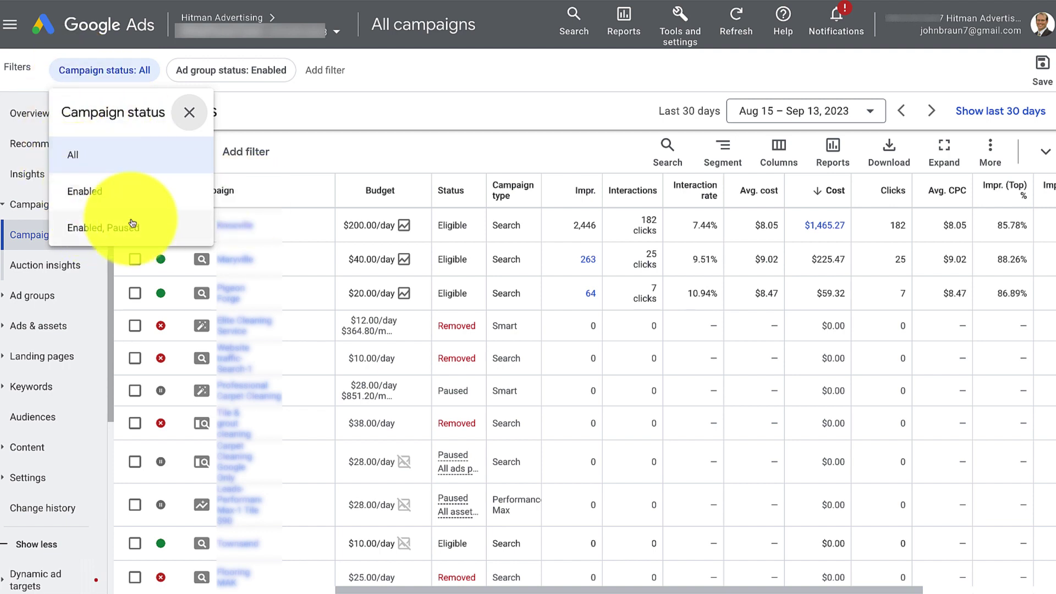
left_click(100, 227)
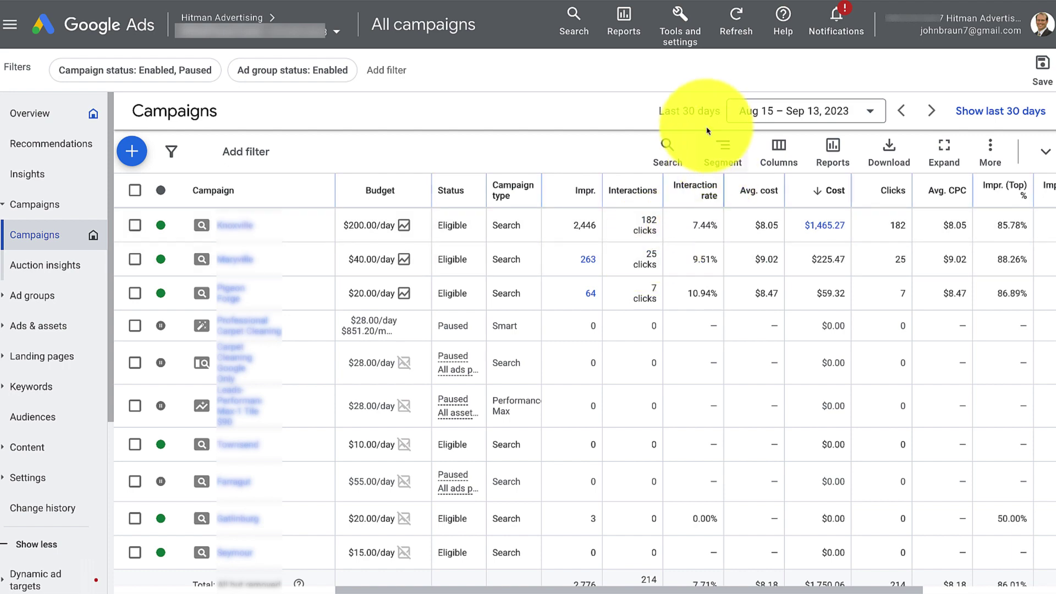
Set the reporting date range to 30 days up to today (Aug 16 – Sep 14, 2023)
left_click(802, 113)
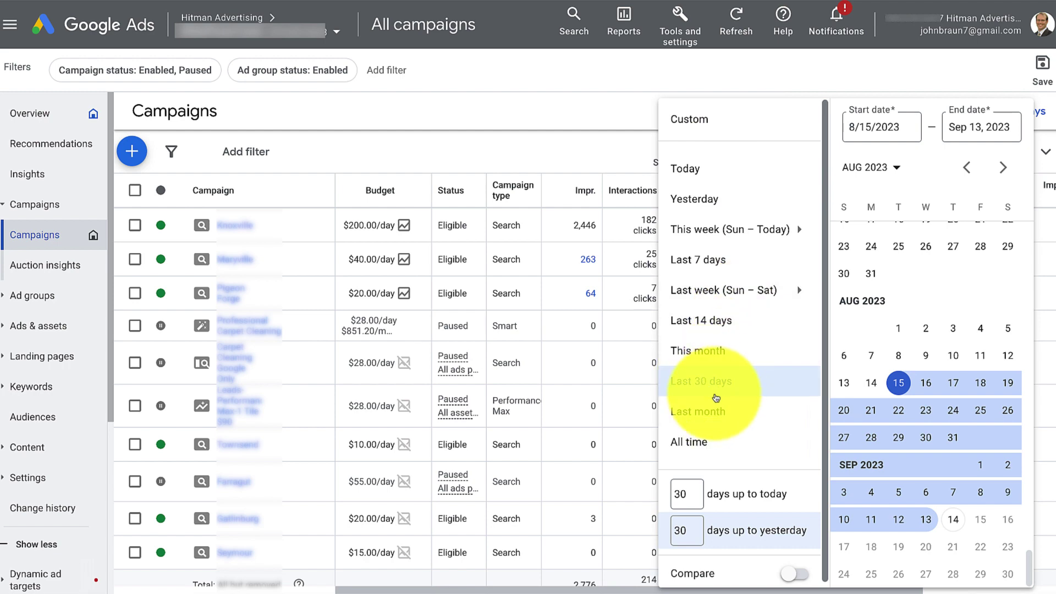
left_click(745, 493)
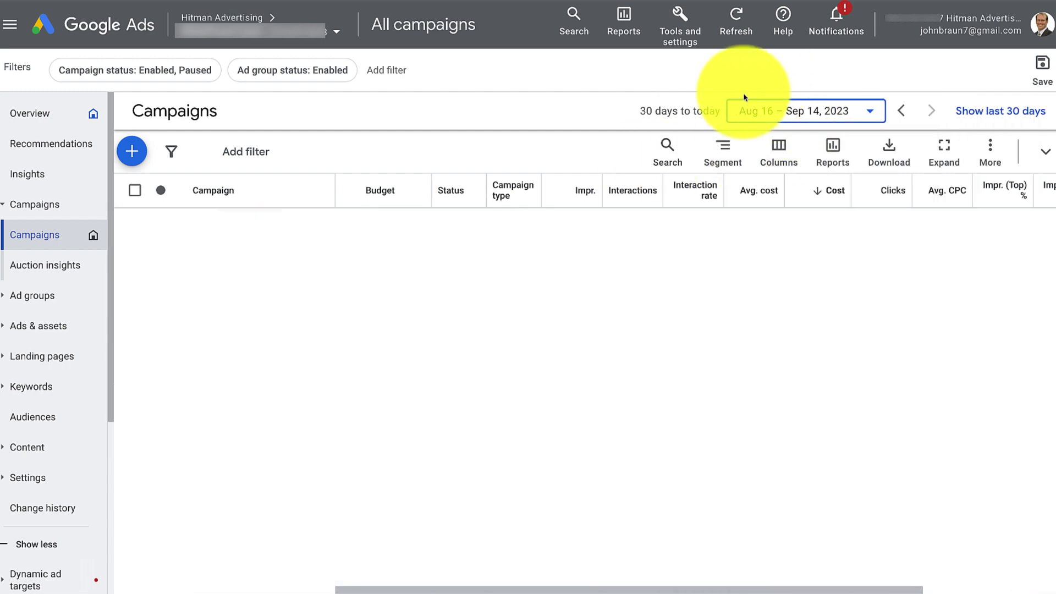
left_click(806, 116)
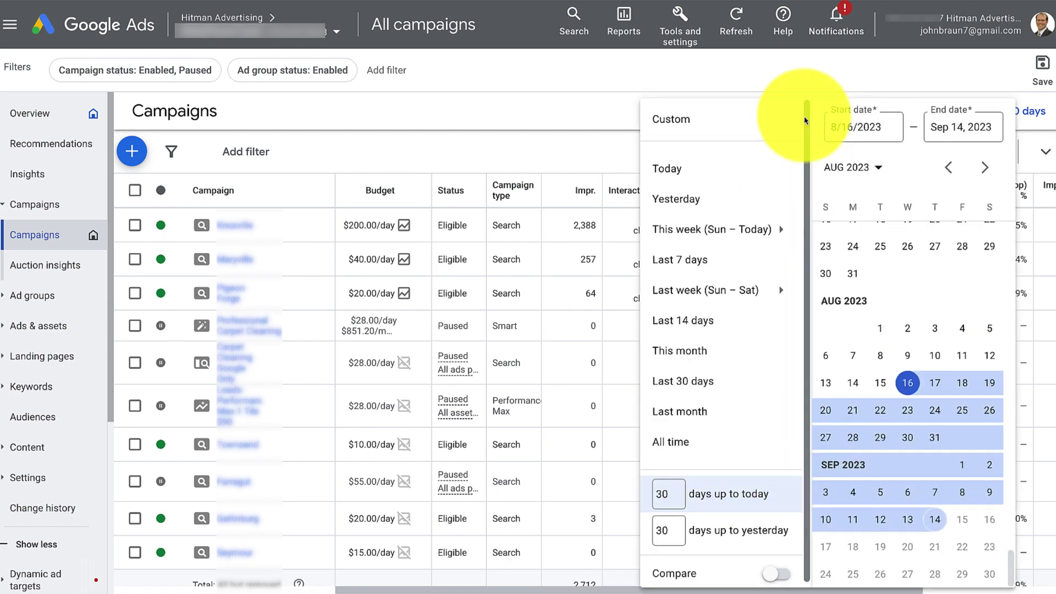
left_click(594, 117)
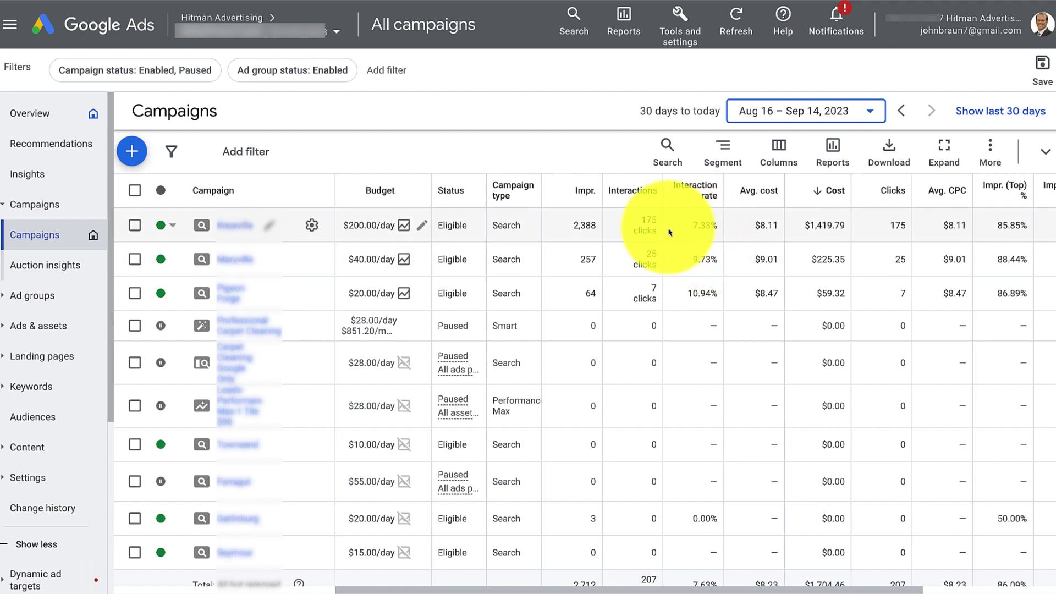
scroll(667, 231, "right", 1)
scroll(668, 231, "right", 1)
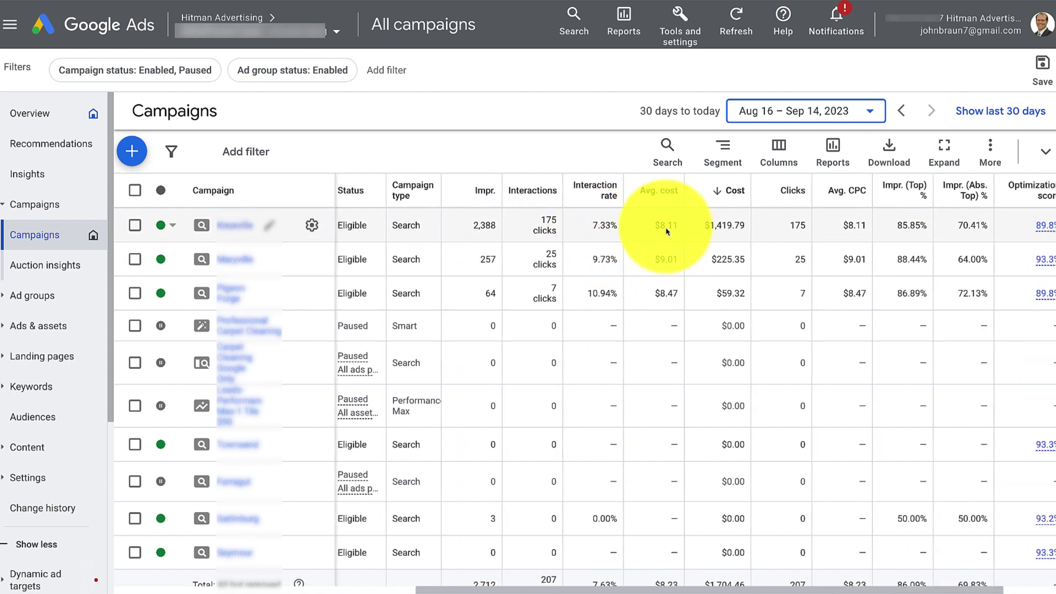
scroll(666, 227, "down", 1)
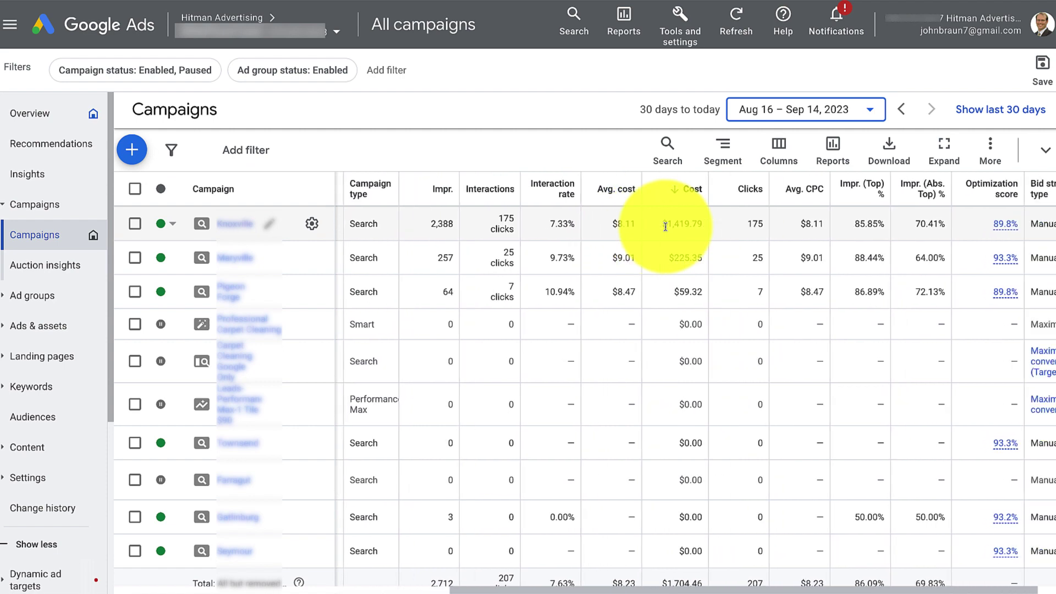
scroll(666, 225, "right", 1)
scroll(665, 224, "down", 1)
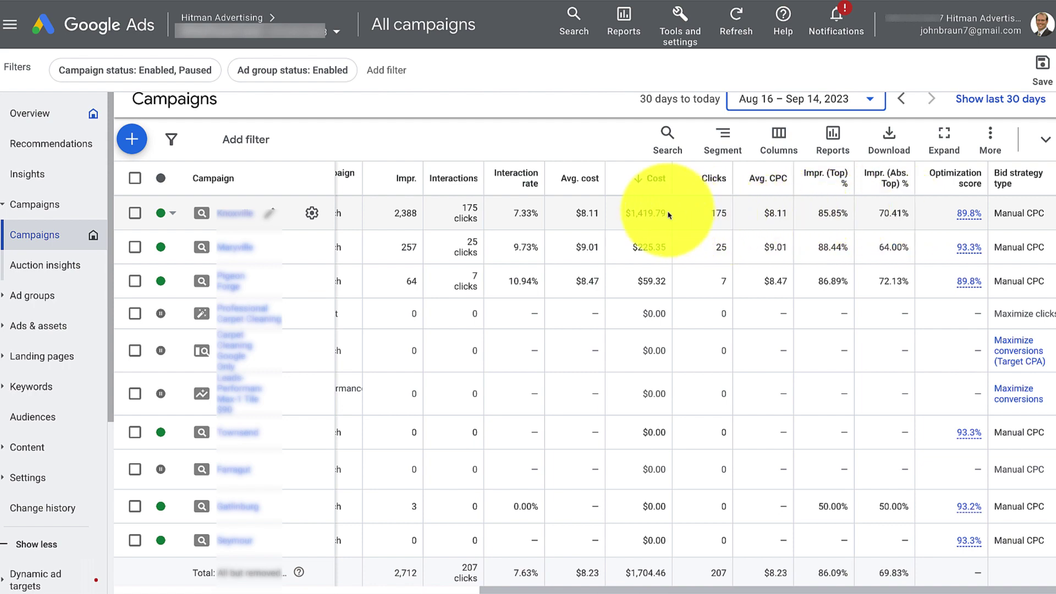
scroll(670, 214, "left", 5)
scroll(669, 215, "down", 1)
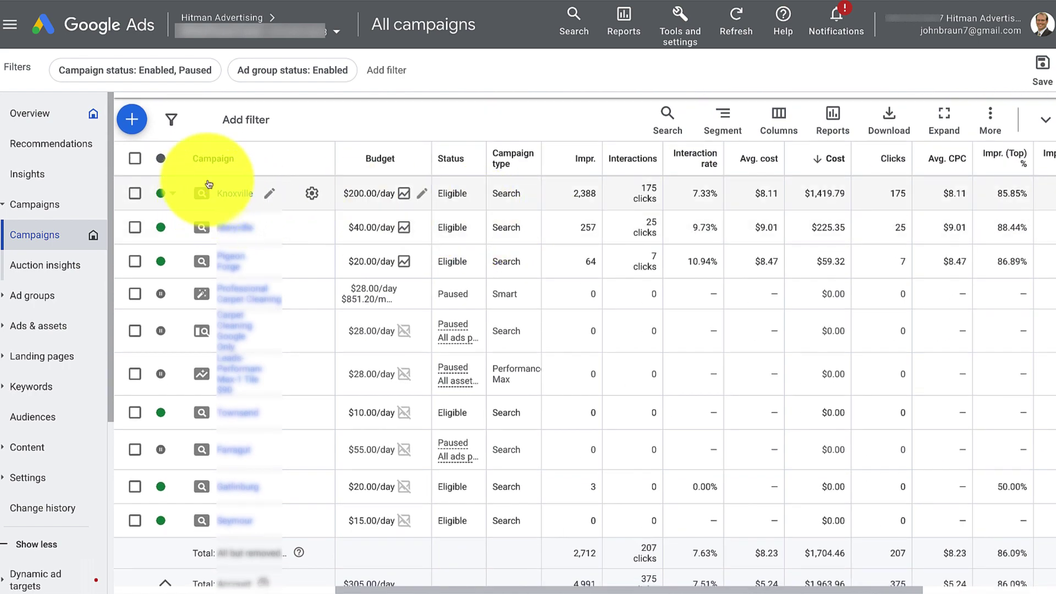
Open the Knoxville campaign to list its Tile ($6.60) and Hardwood ($6.55) ad groups
left_click(239, 197)
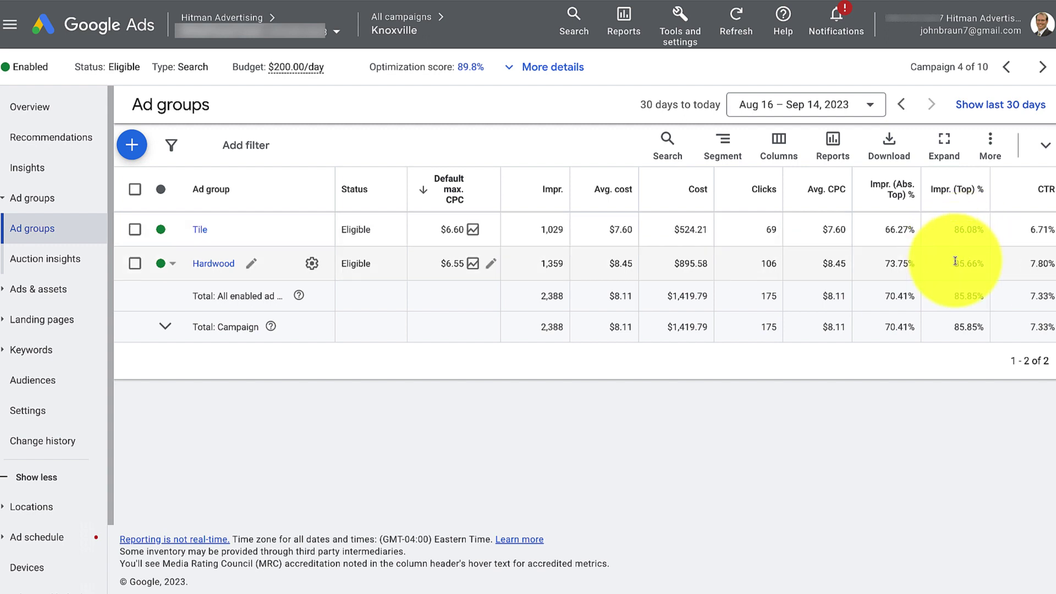
Open the Hardwood ad group's search keywords and scroll across to Match type, Status and Quality Score
left_click(213, 264)
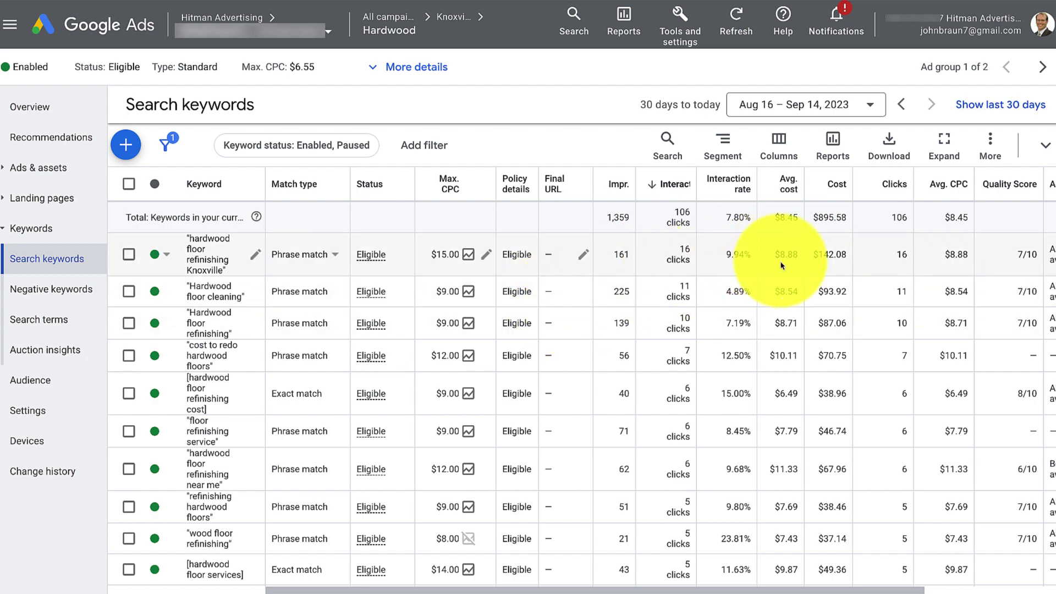
scroll(781, 265, "right", 5)
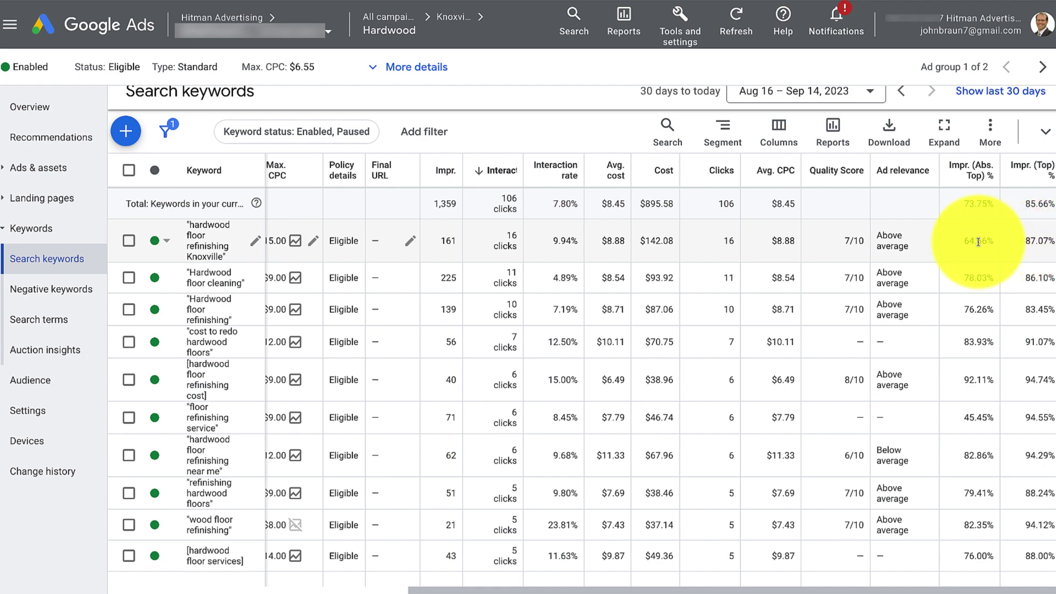
scroll(380, 237, "left", 5)
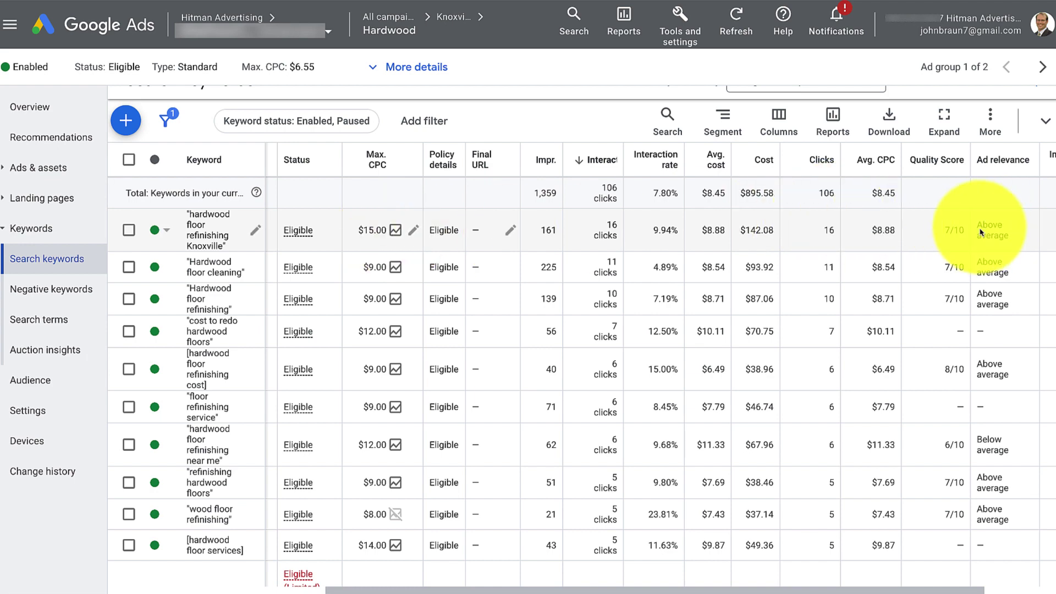
scroll(472, 258, "right", 2)
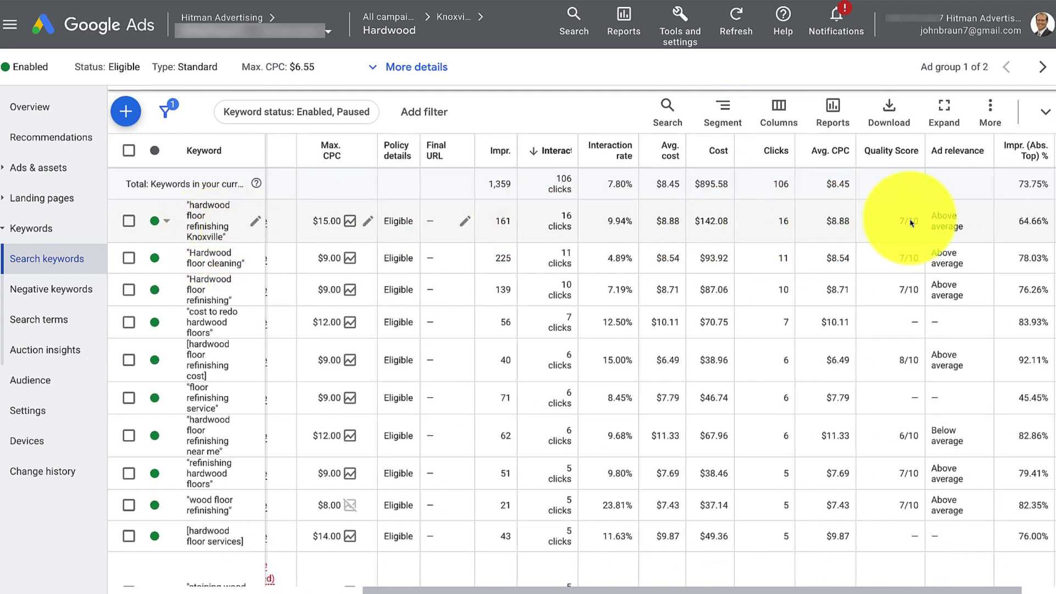
scroll(969, 218, "right", 2)
scroll(979, 216, "up", 1)
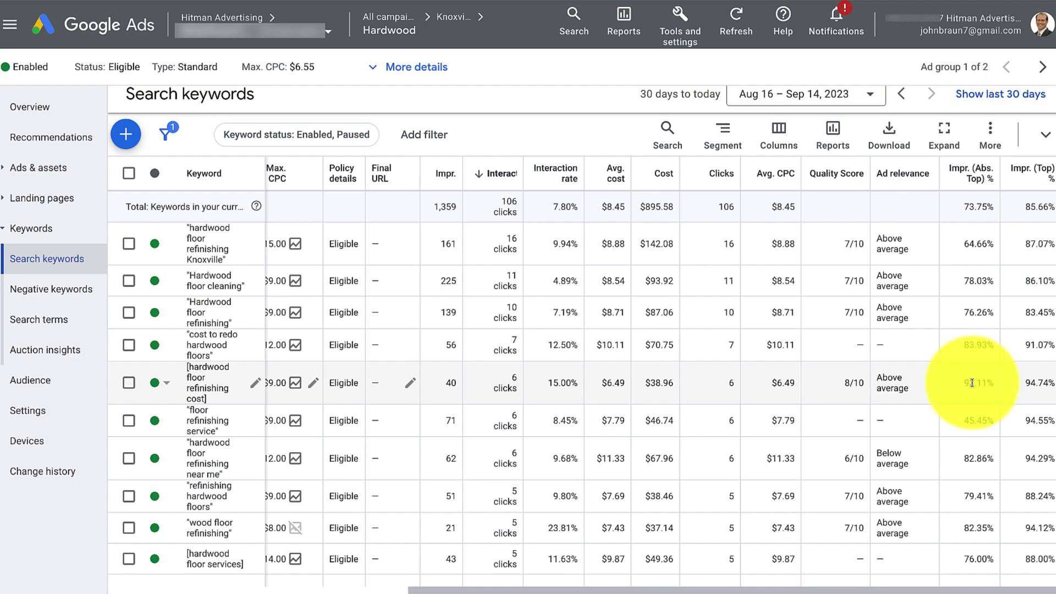
Compare each Hardwood keyword's bid, clicks, cost and quality score across the table
scroll(969, 380, "left", 1)
scroll(1007, 377, "down", 1)
scroll(1006, 377, "right", 1)
scroll(1004, 385, "down", 3)
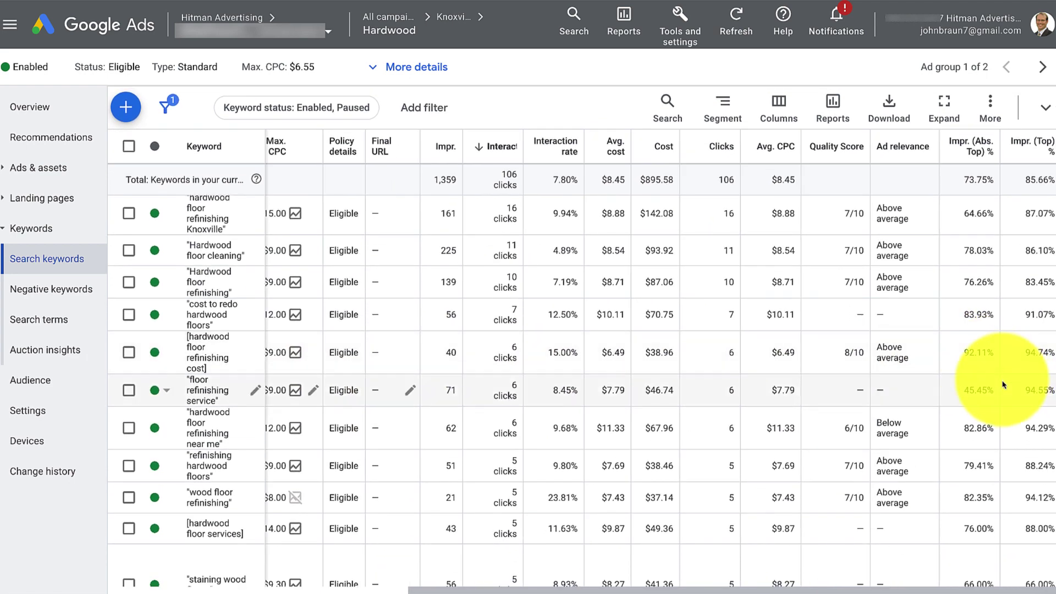
scroll(990, 418, "down", 1)
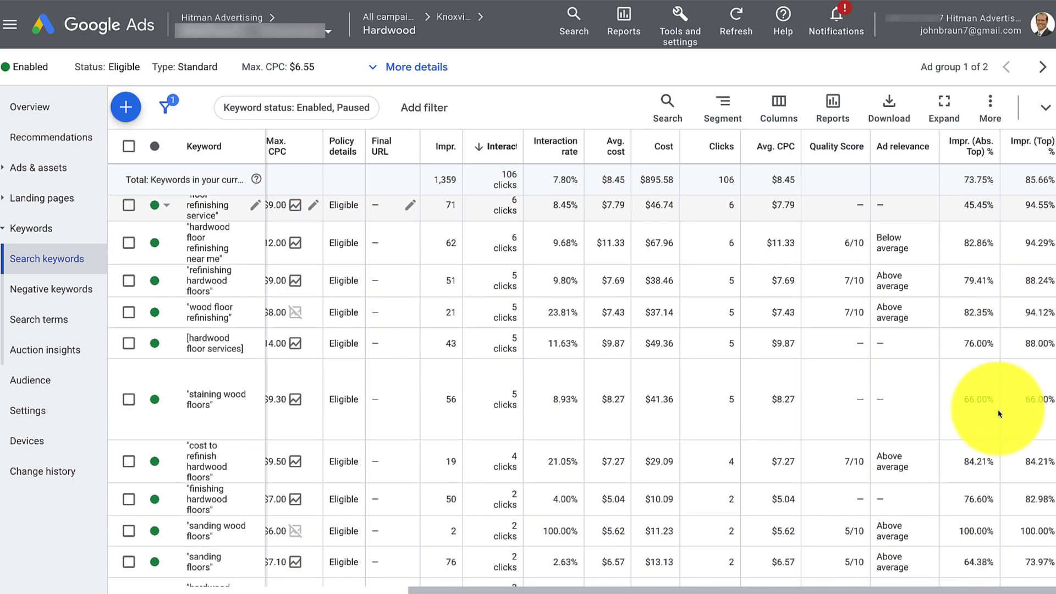
scroll(984, 407, "up", 2)
scroll(958, 368, "up", 1)
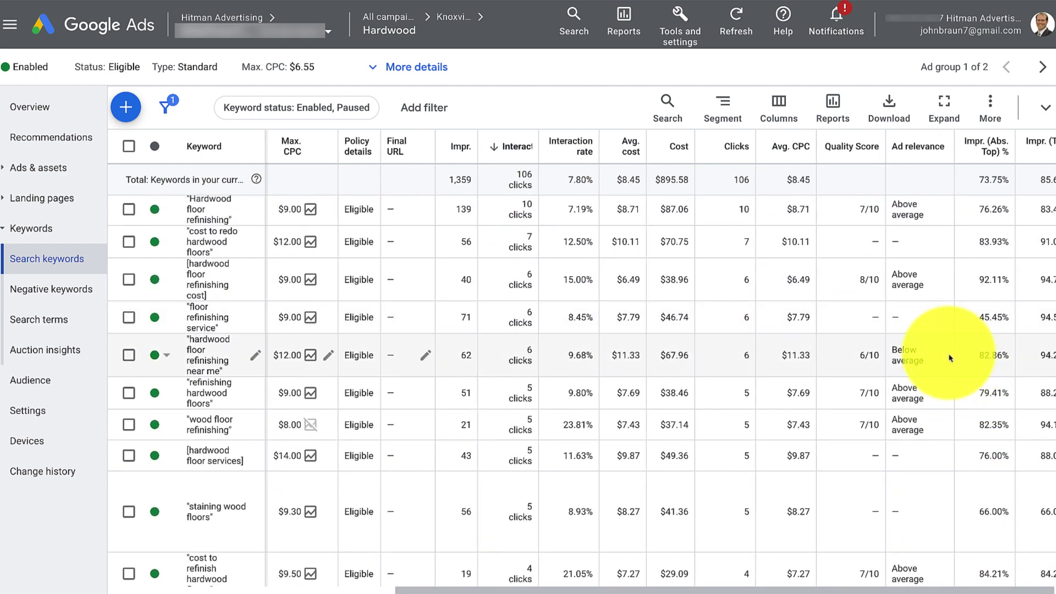
scroll(941, 358, "left", 5)
scroll(881, 352, "up", 1)
scroll(825, 341, "up", 2)
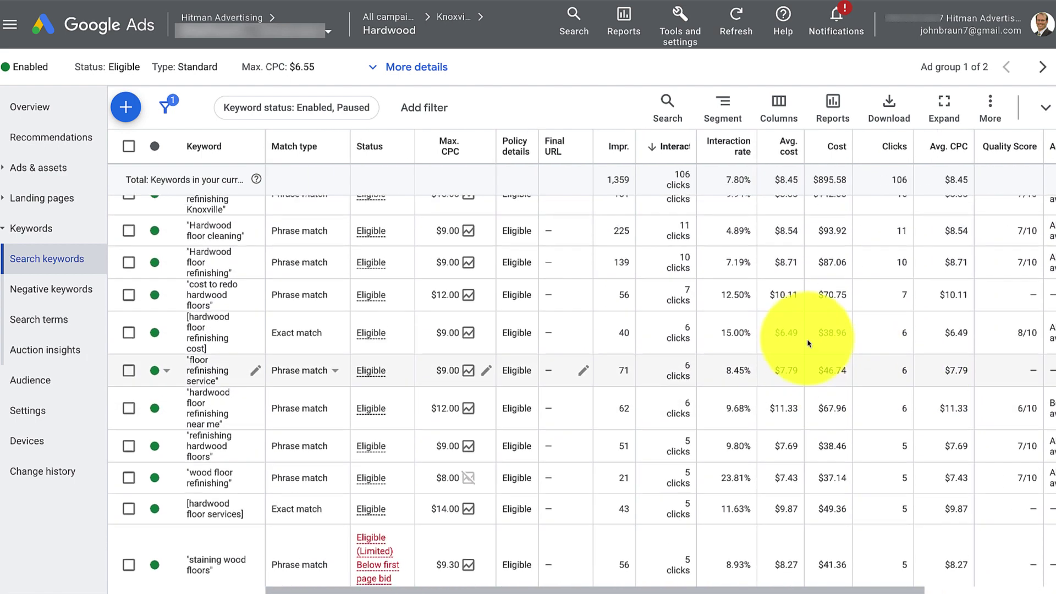
scroll(743, 323, "right", 1)
scroll(743, 322, "up", 1)
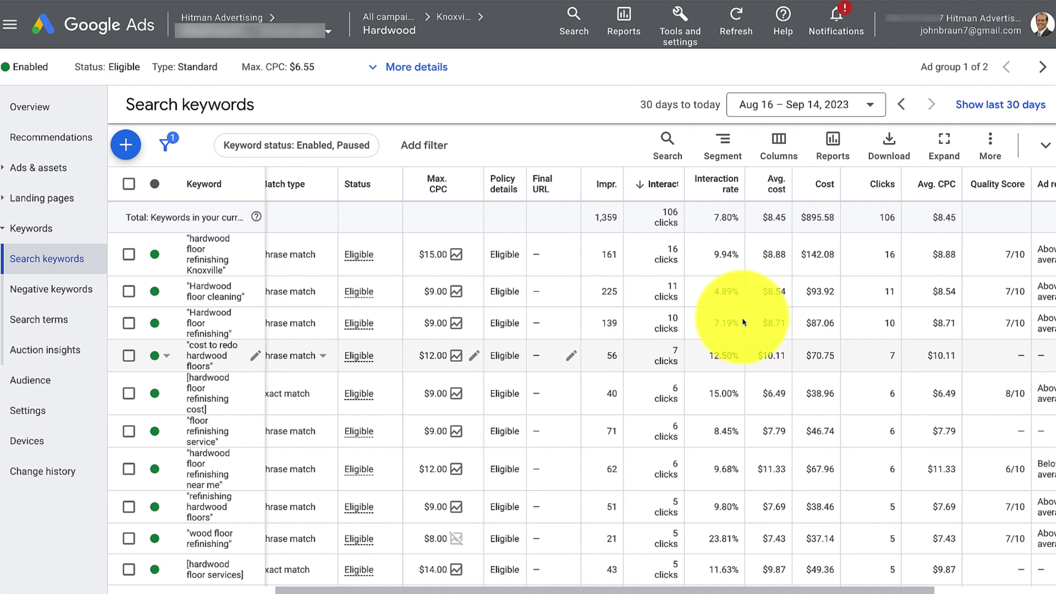
scroll(743, 323, "left", 1)
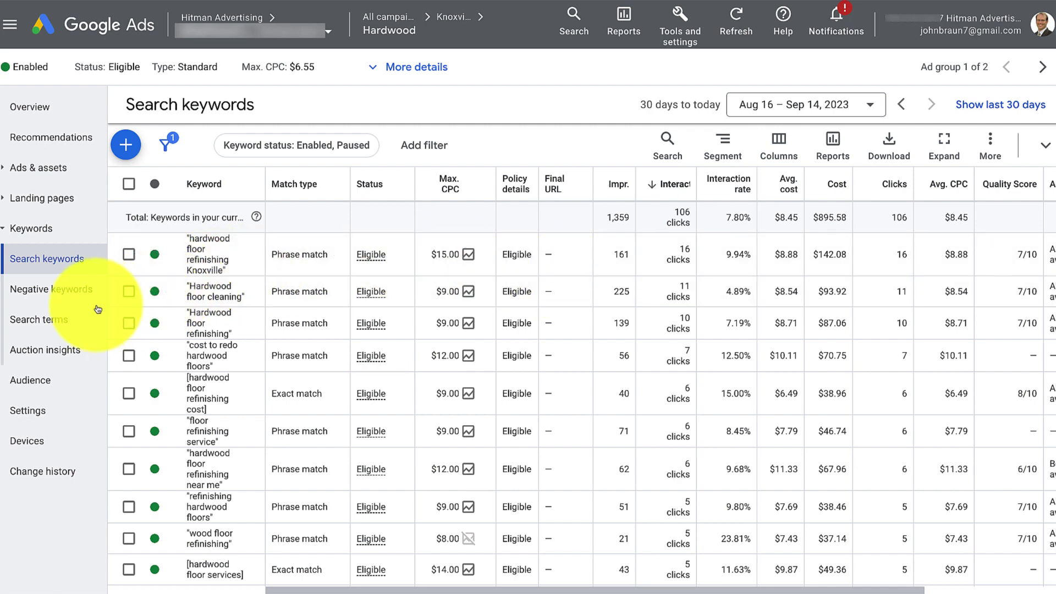
Look through the Hardwood search terms report (59 clicks, 662 impressions, $470.06 cost) and its queries
left_click(59, 322)
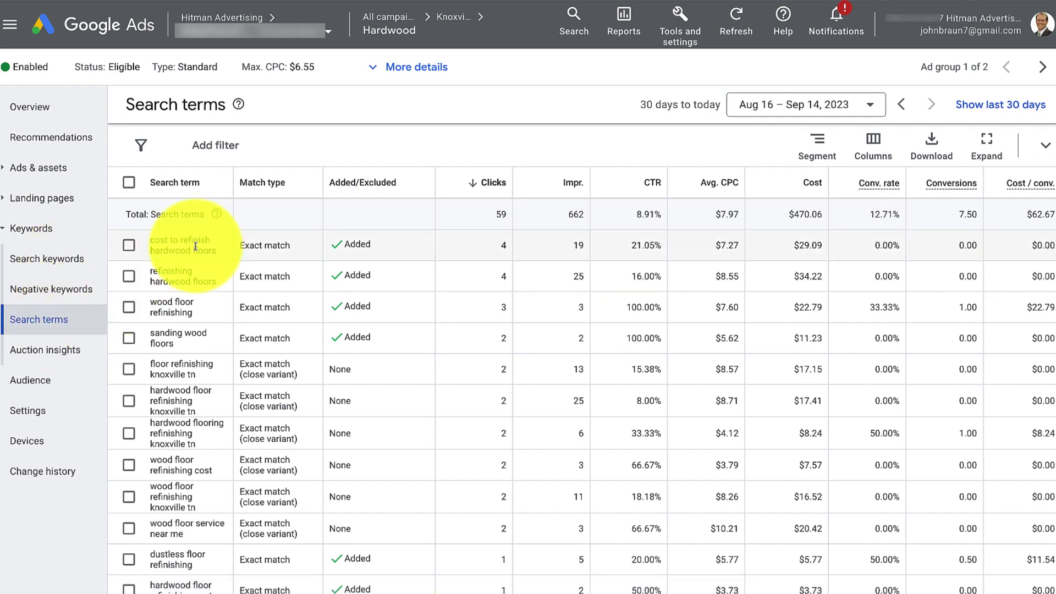
scroll(199, 263, "down", 5)
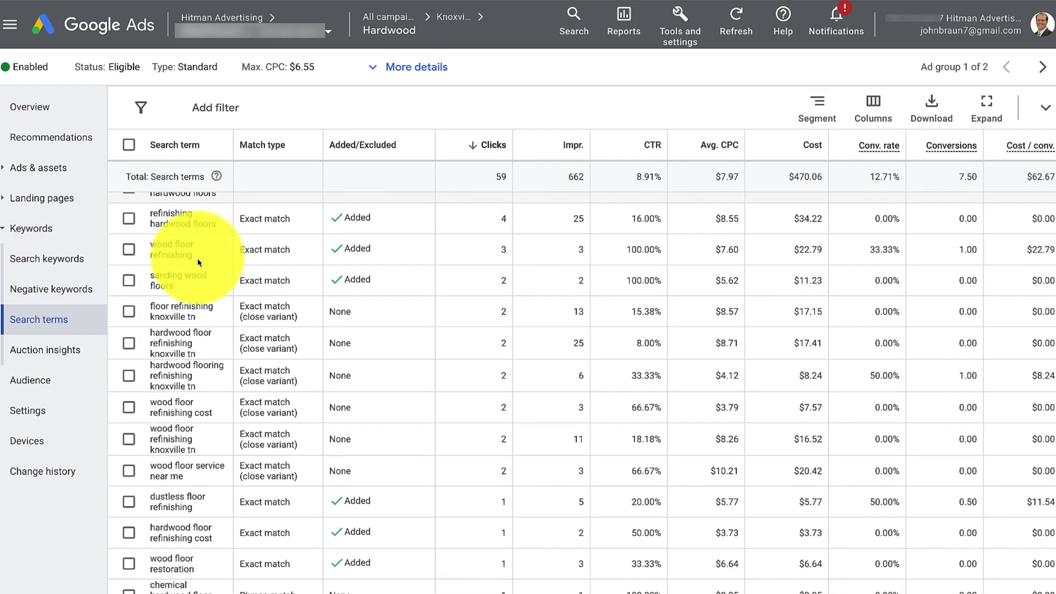
scroll(191, 329, "down", 10)
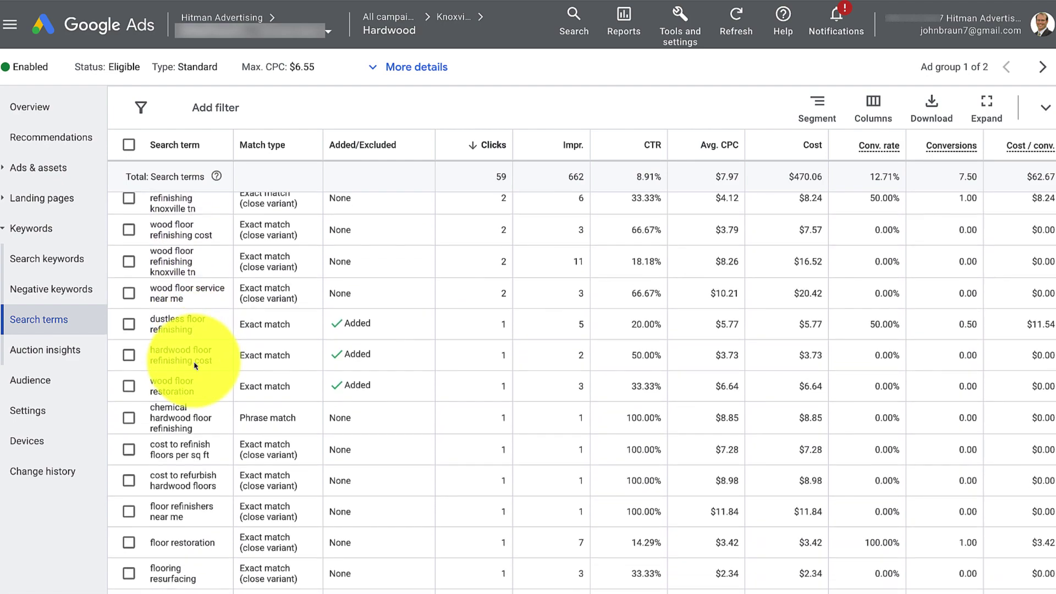
scroll(194, 363, "down", 10)
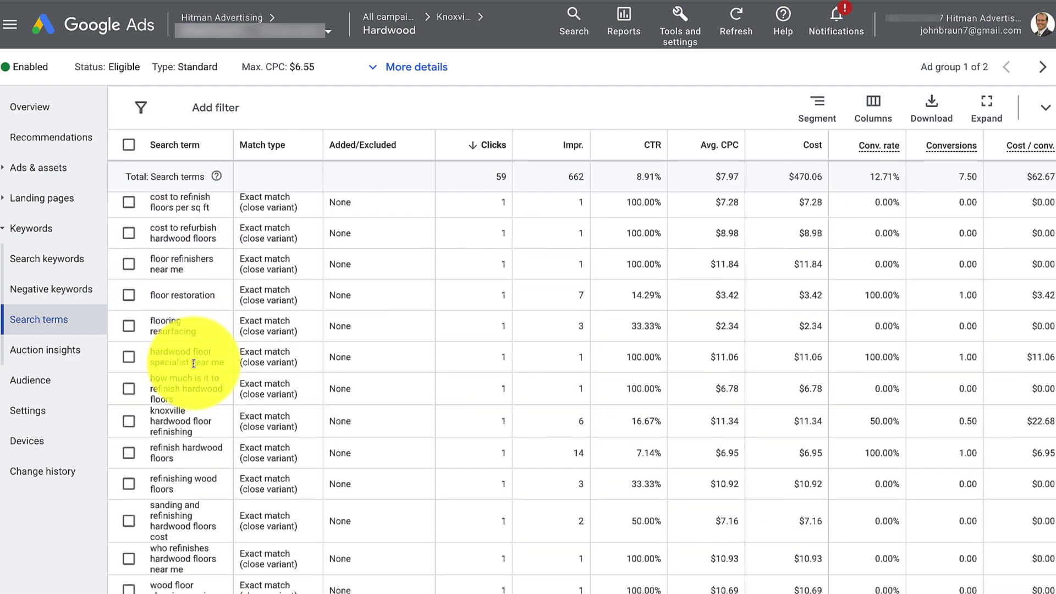
scroll(194, 363, "up", 20)
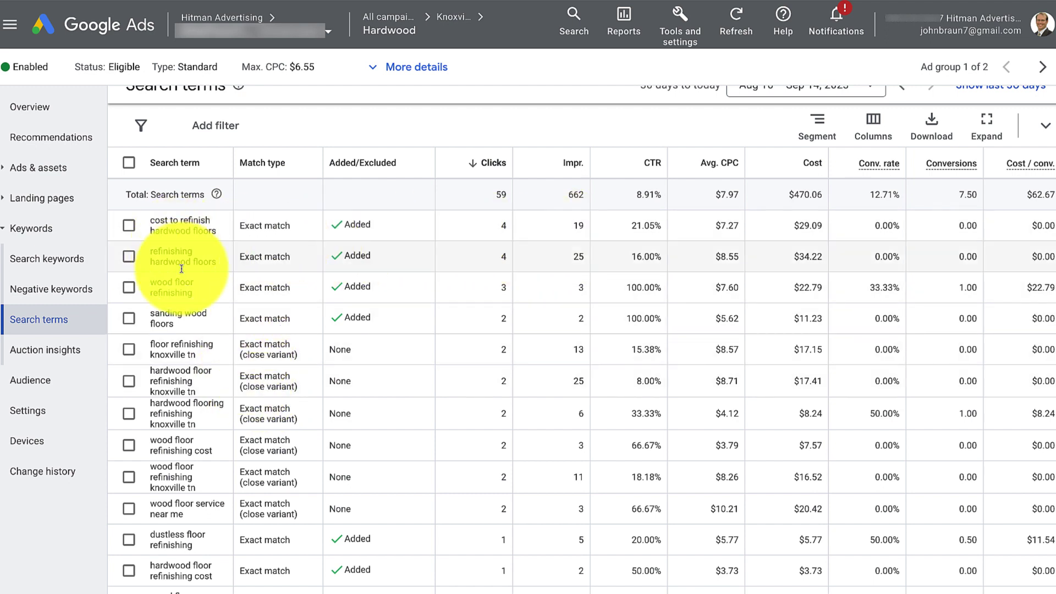
scroll(386, 317, "up", 1)
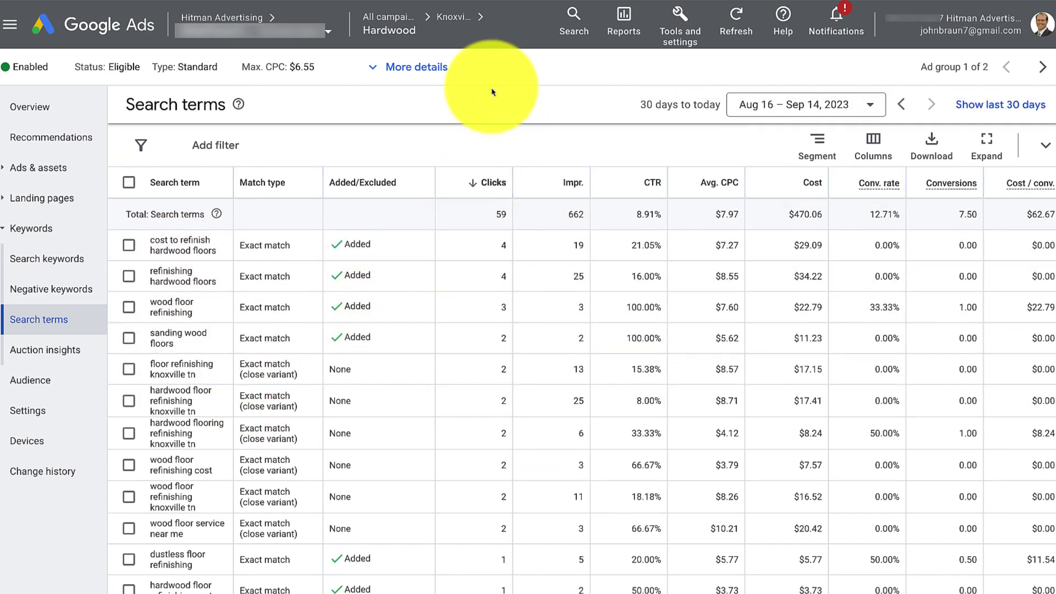
Return to All campaigns with the date range set to Last 7 days (Sep 7 – 13, 2023)
left_click(390, 23)
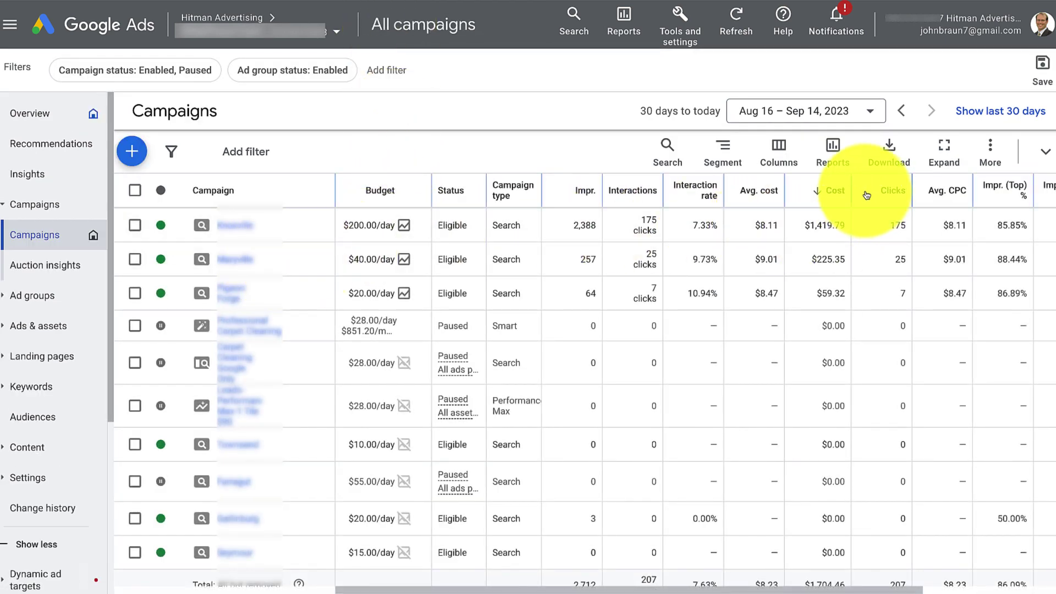
left_click(807, 114)
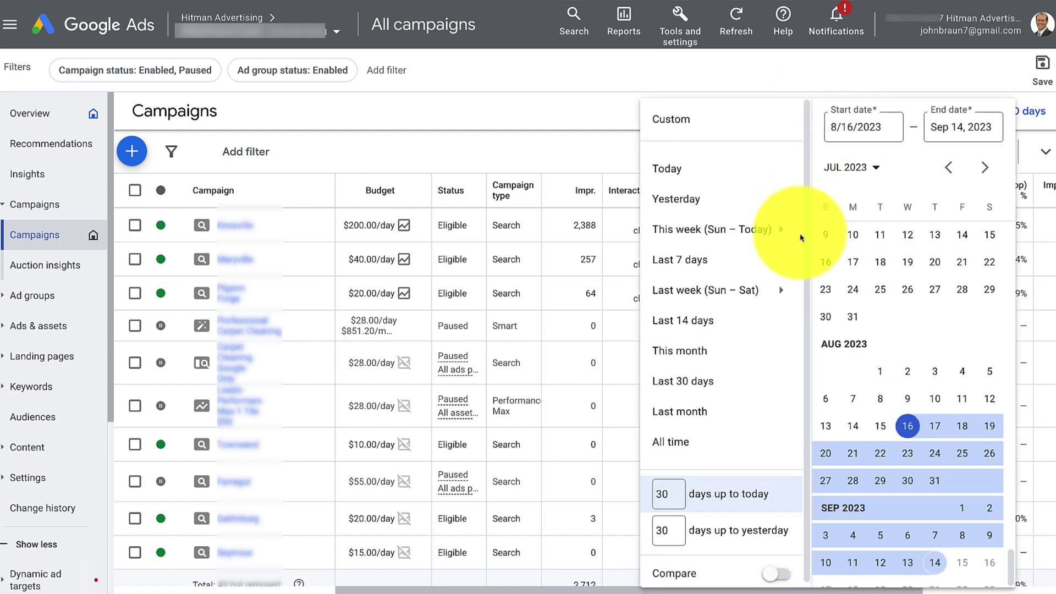
left_click(688, 264)
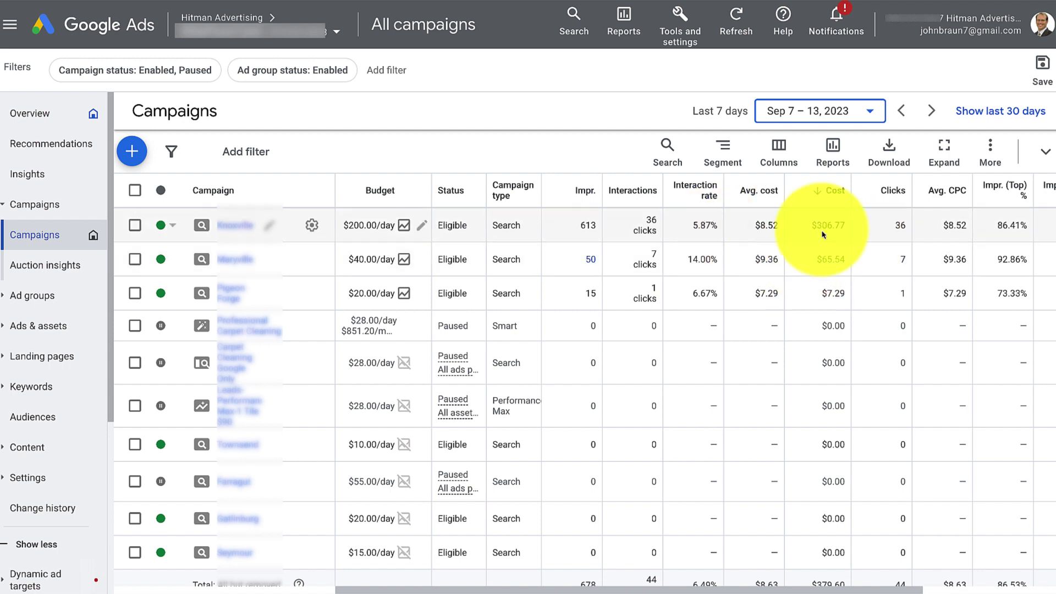
scroll(903, 244, "right", 5)
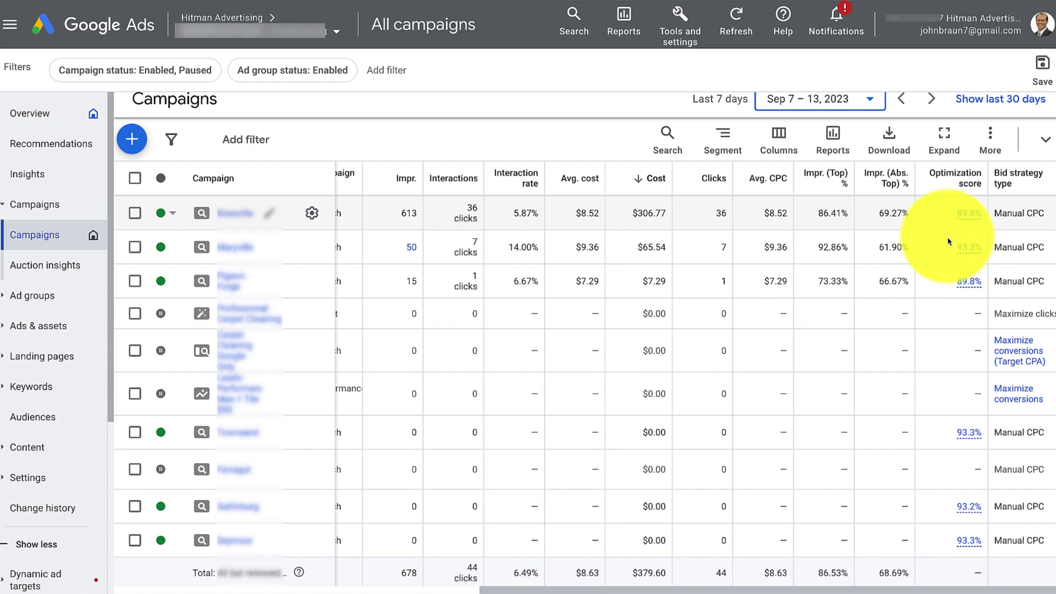
scroll(948, 241, "left", 5)
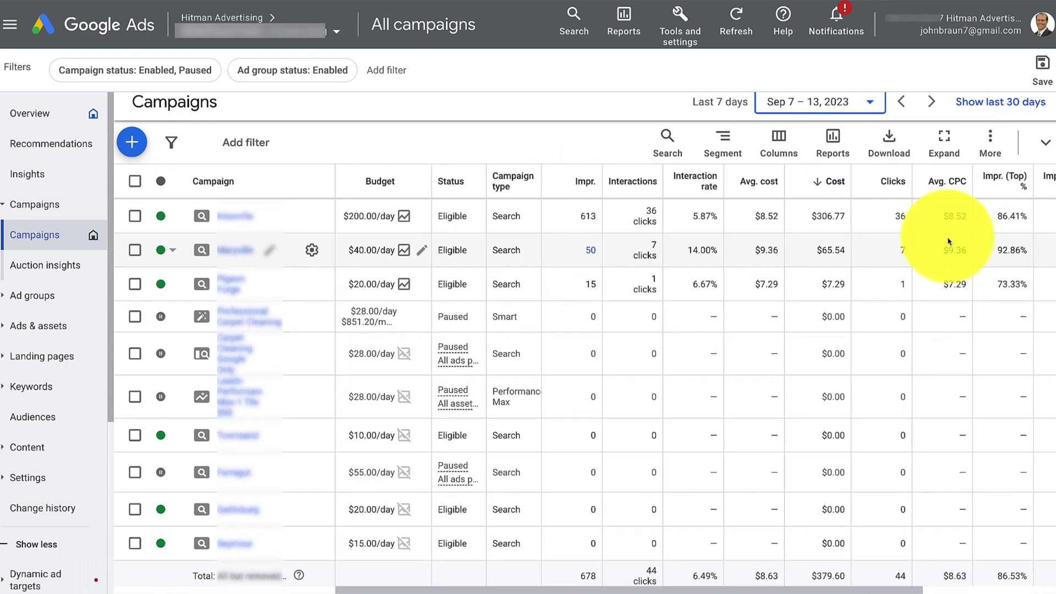
scroll(949, 241, "up", 1)
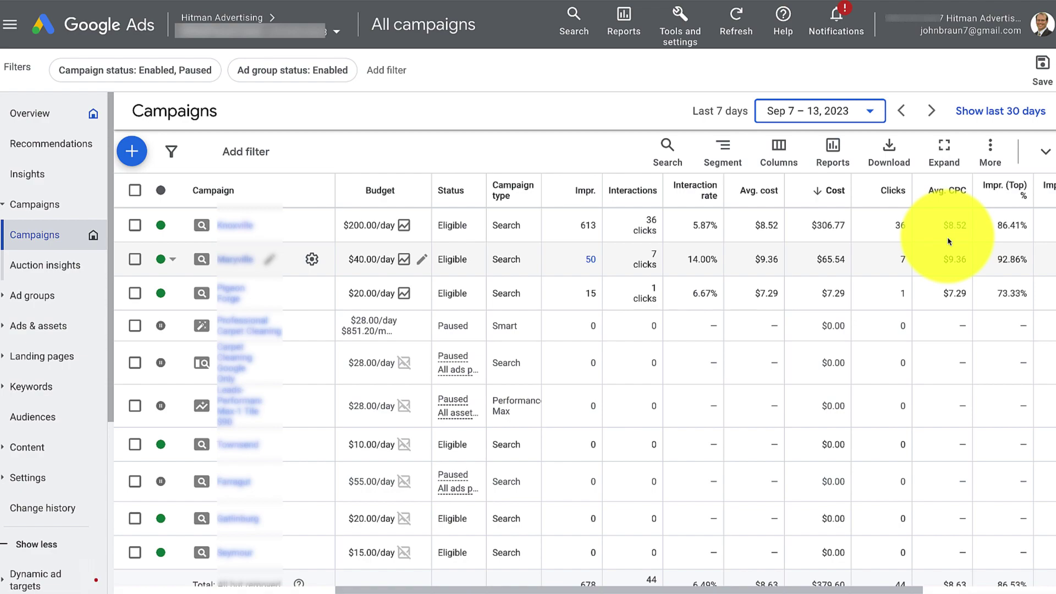